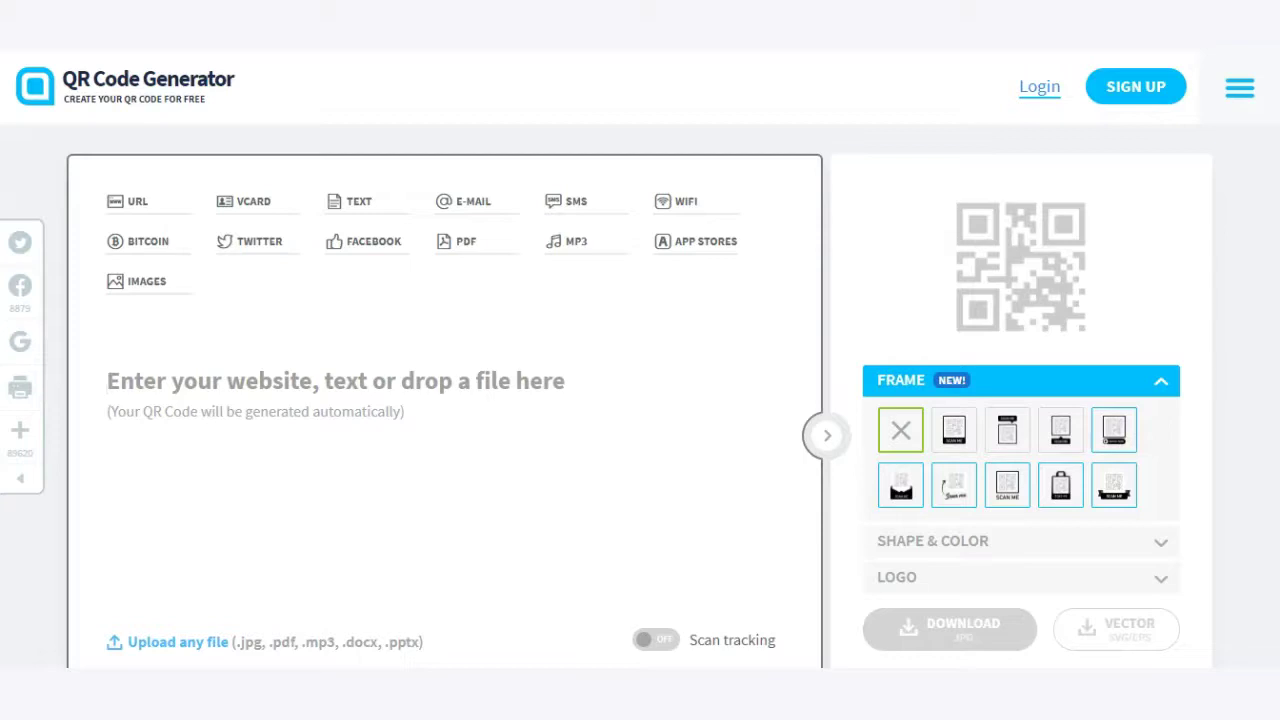
pyautogui.click(180, 409)
pyautogui.write('https://www.youtube.com/watch?v=8yog11u8HTc')
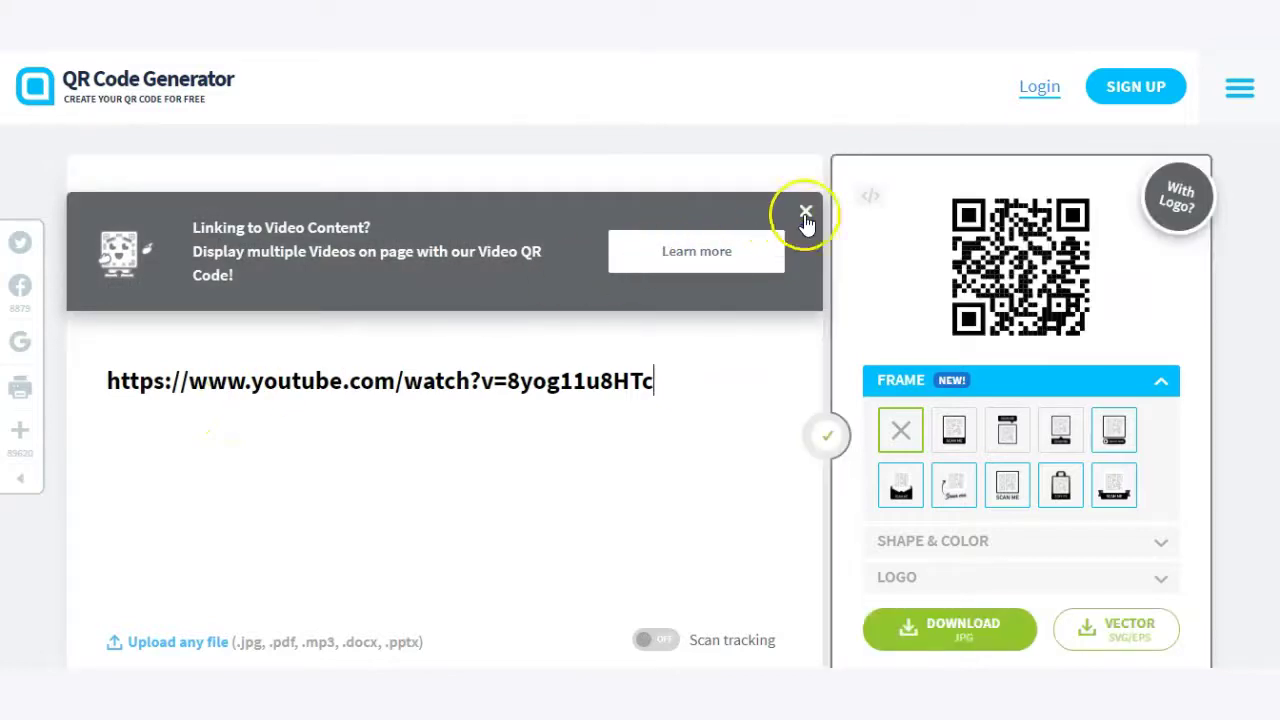
pyautogui.click(806, 214)
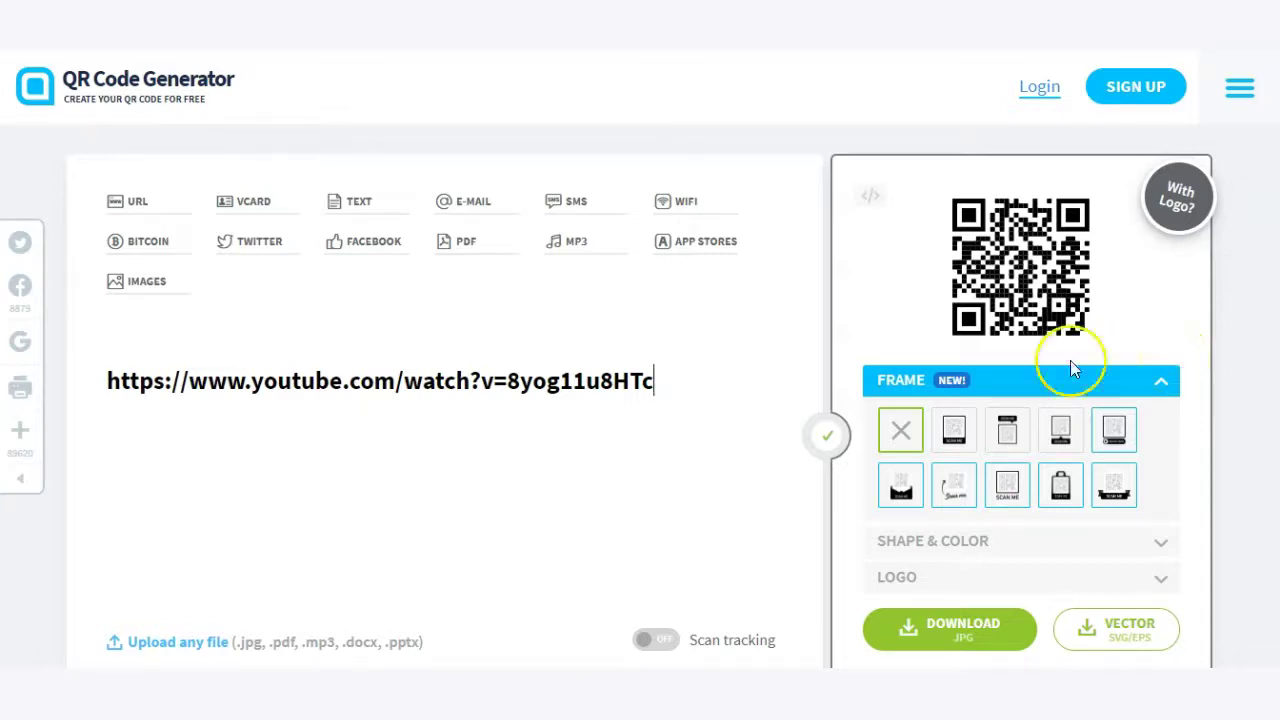
# - Add the solid black frame with SCAN ME beneath the QR code and review the shape, color and logo options
pyautogui.click(956, 440)
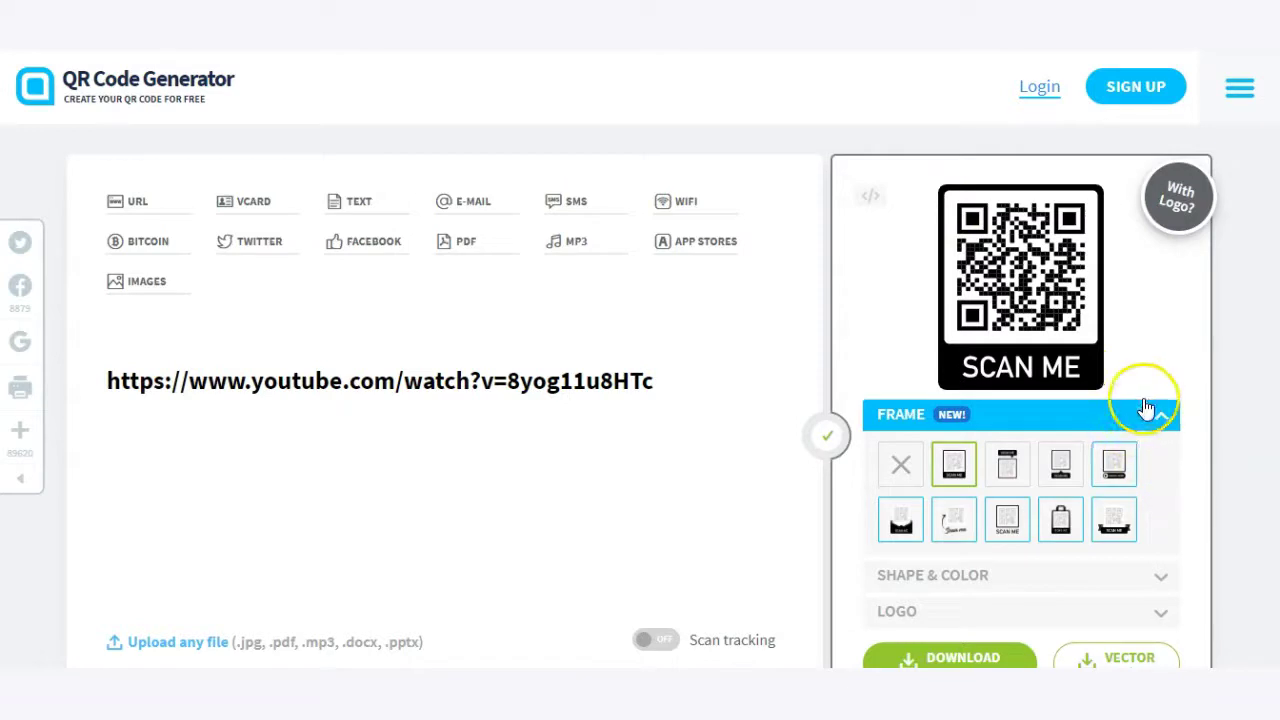
pyautogui.click(1052, 420)
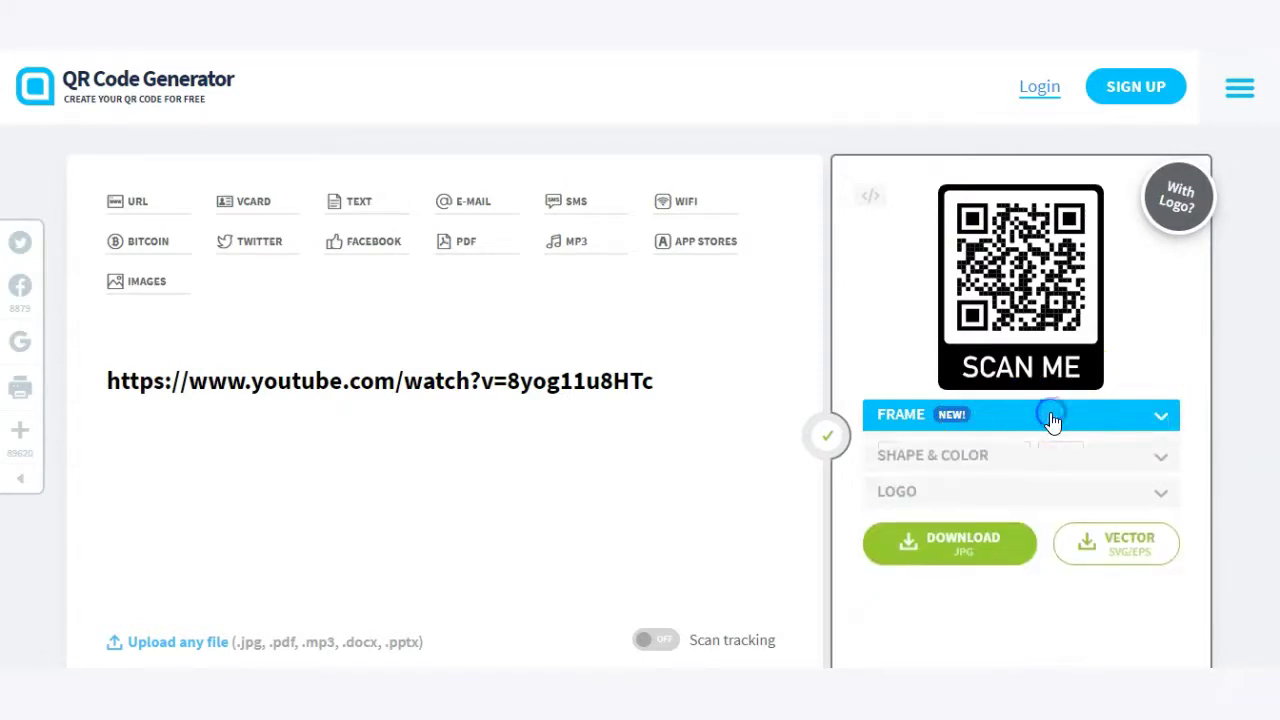
pyautogui.click(1000, 451)
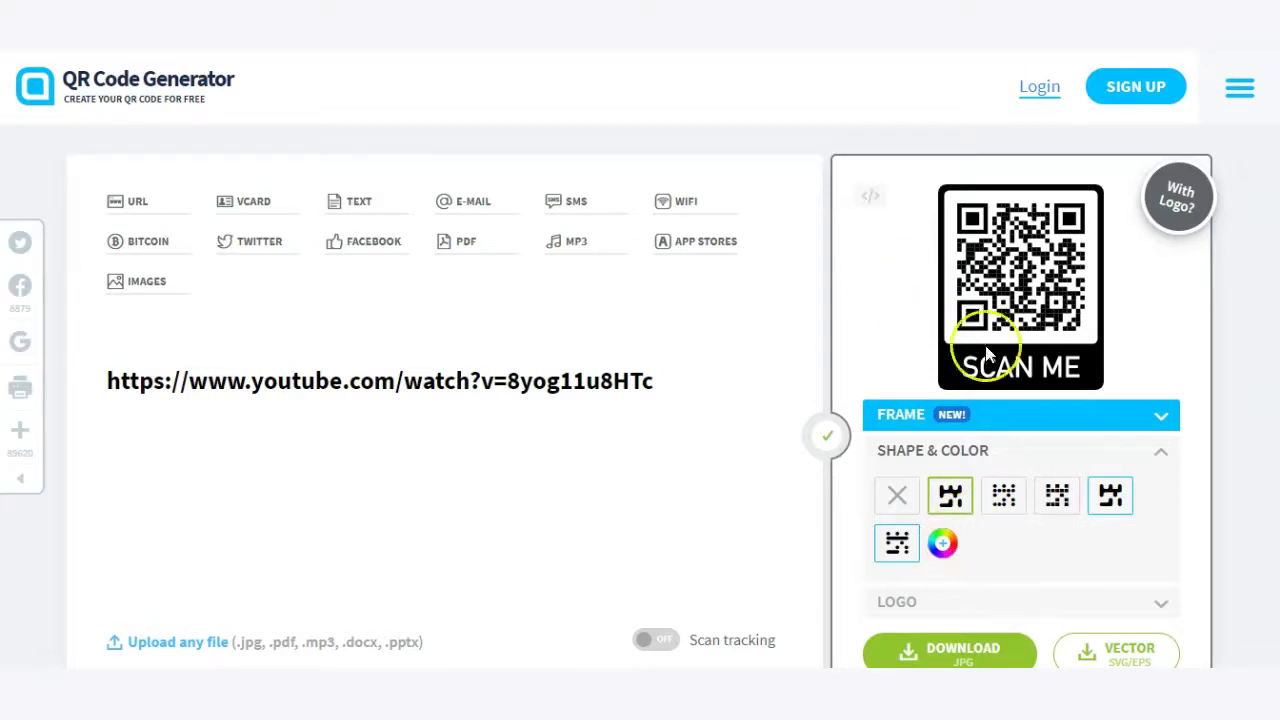
pyautogui.click(1163, 450)
pyautogui.click(1155, 488)
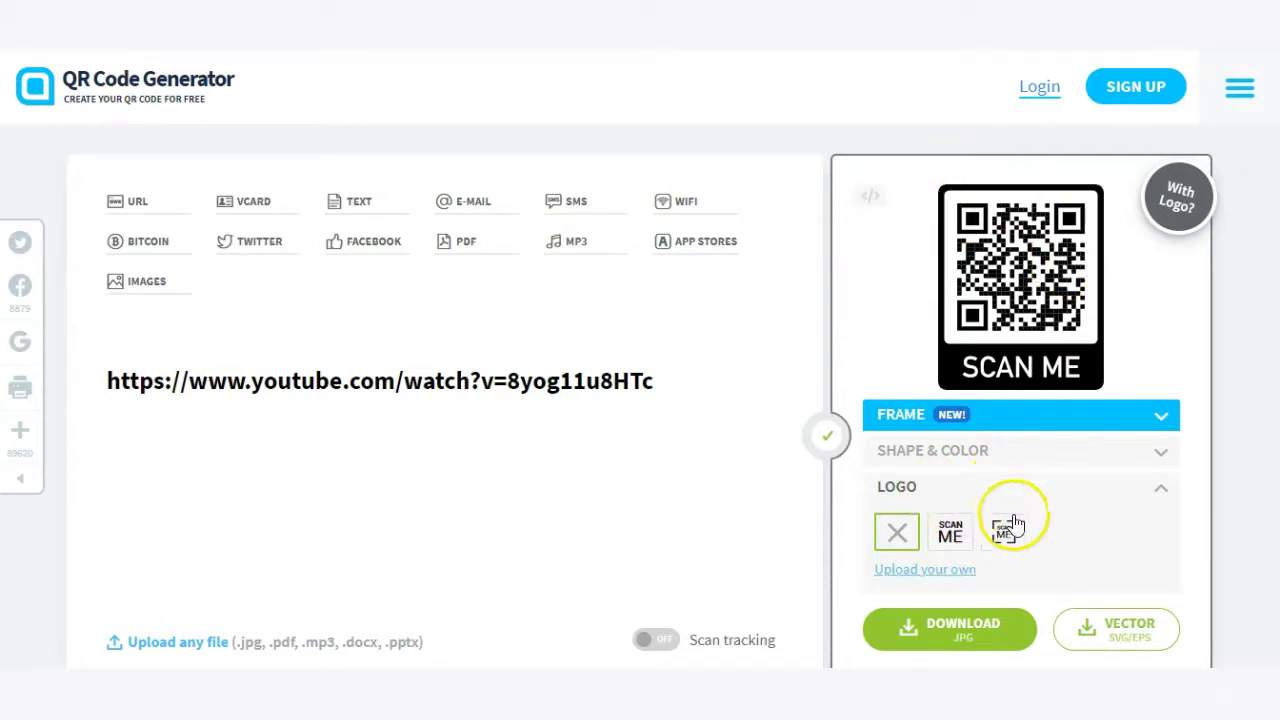
# - Download the framed QR code using the JPG option and dismiss the Pro upgrade offer
pyautogui.scroll(-1, 1000, 523)
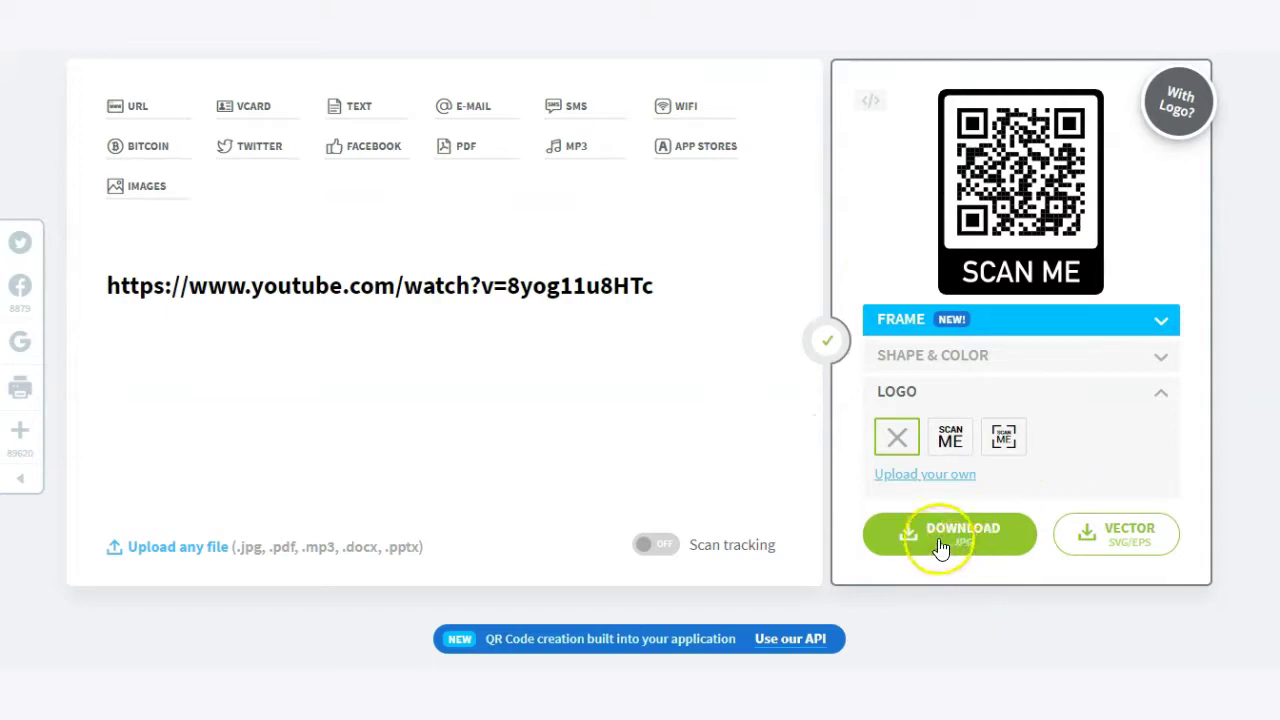
pyautogui.click(904, 537)
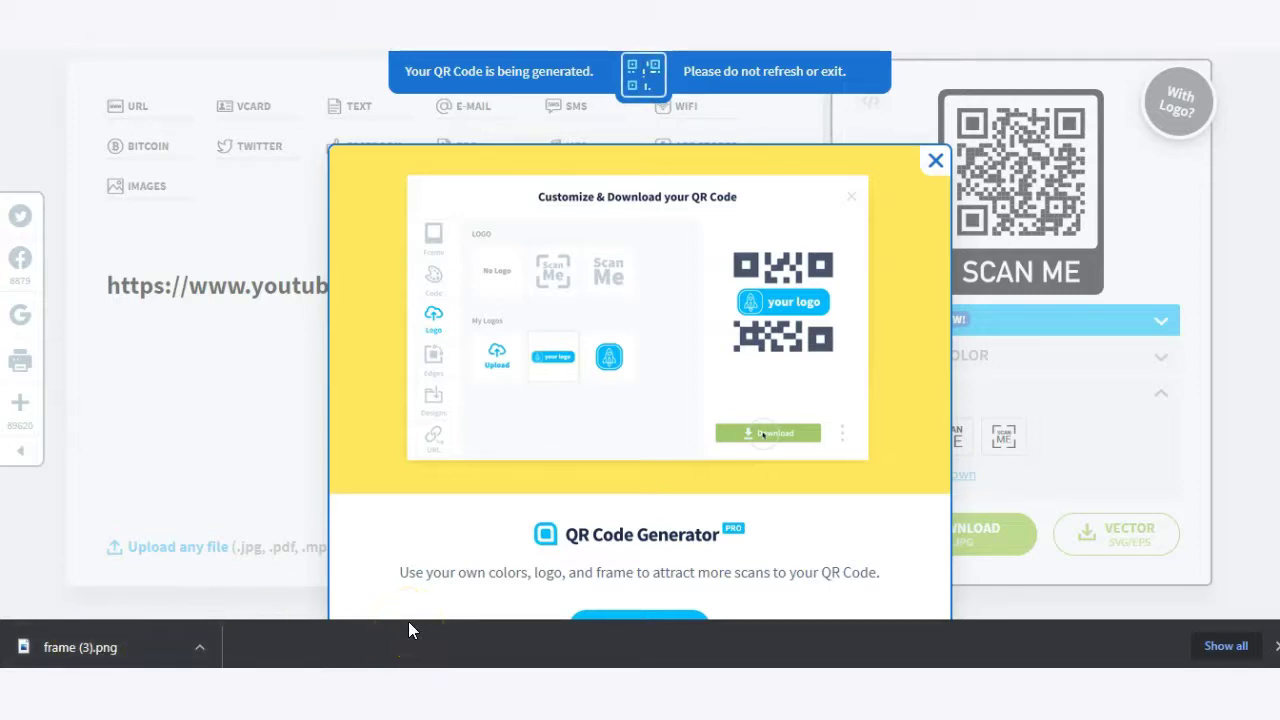
pyautogui.click(934, 160)
pyautogui.scroll(1, 687, 288)
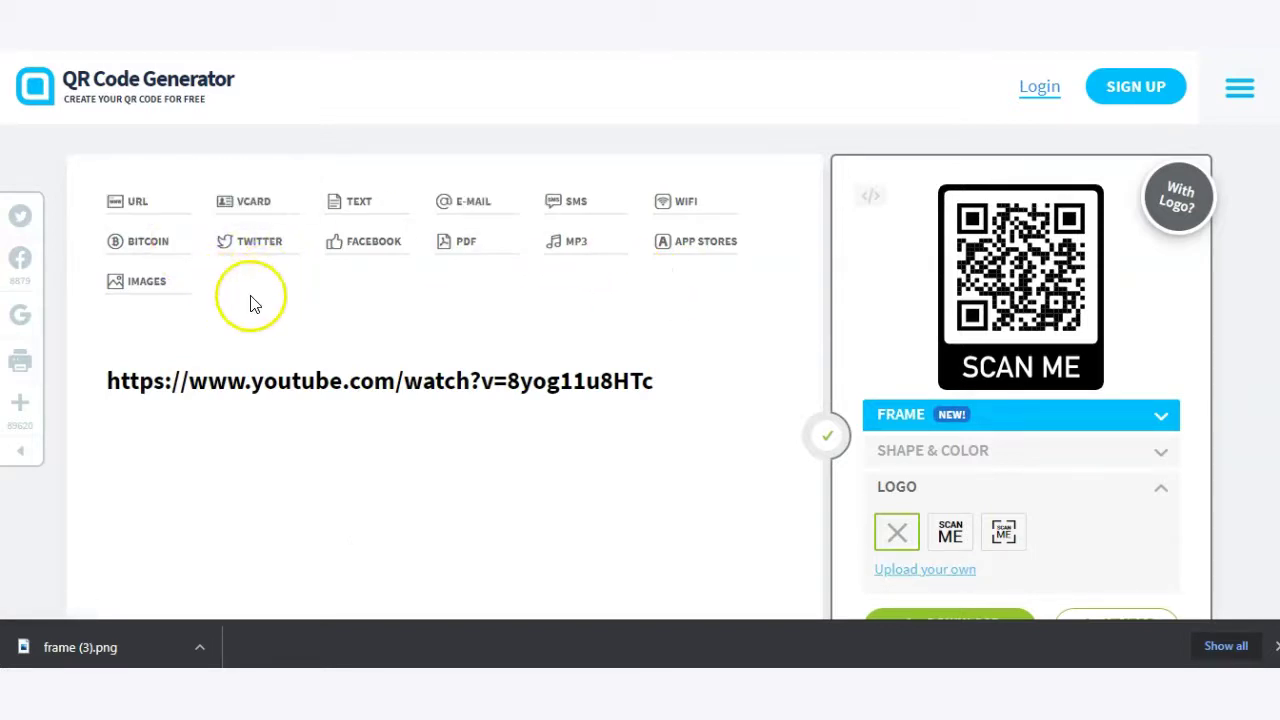
# - Switch to Canva, create a blank custom-size design of 500 × 500 px and dismiss the sharing tip
pyautogui.click(310, 22)
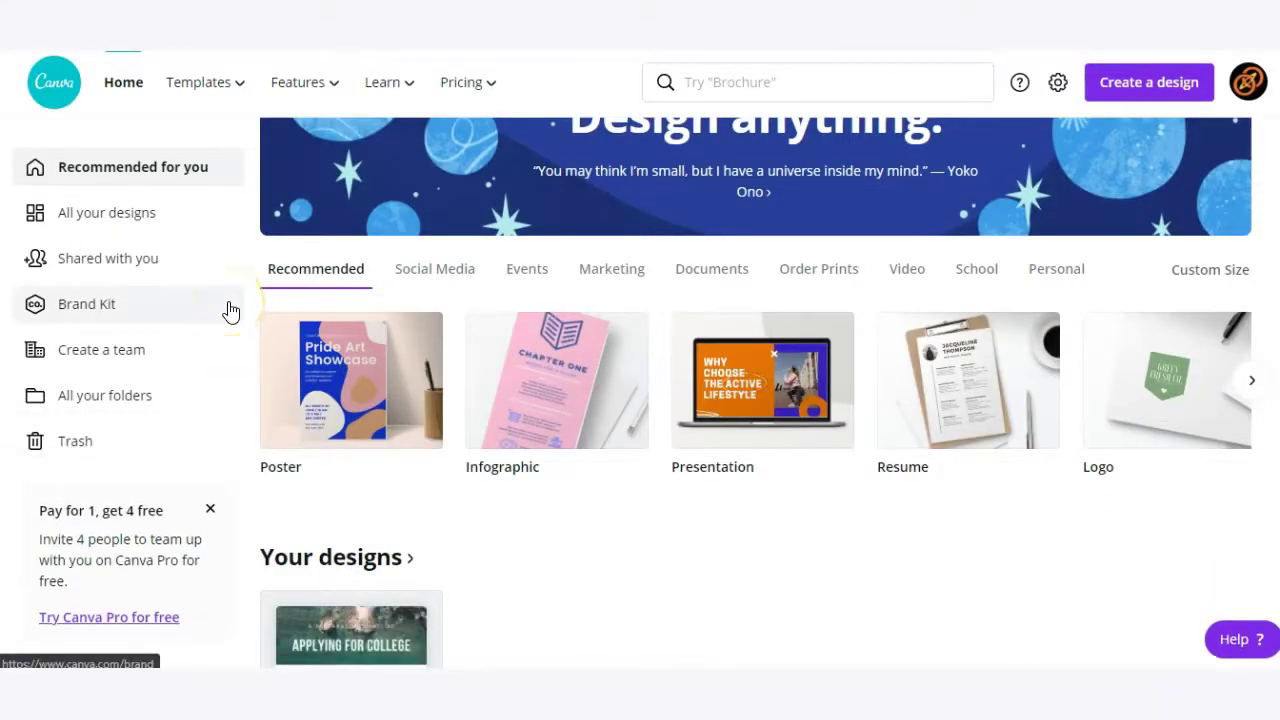
pyautogui.scroll(2, 280, 320)
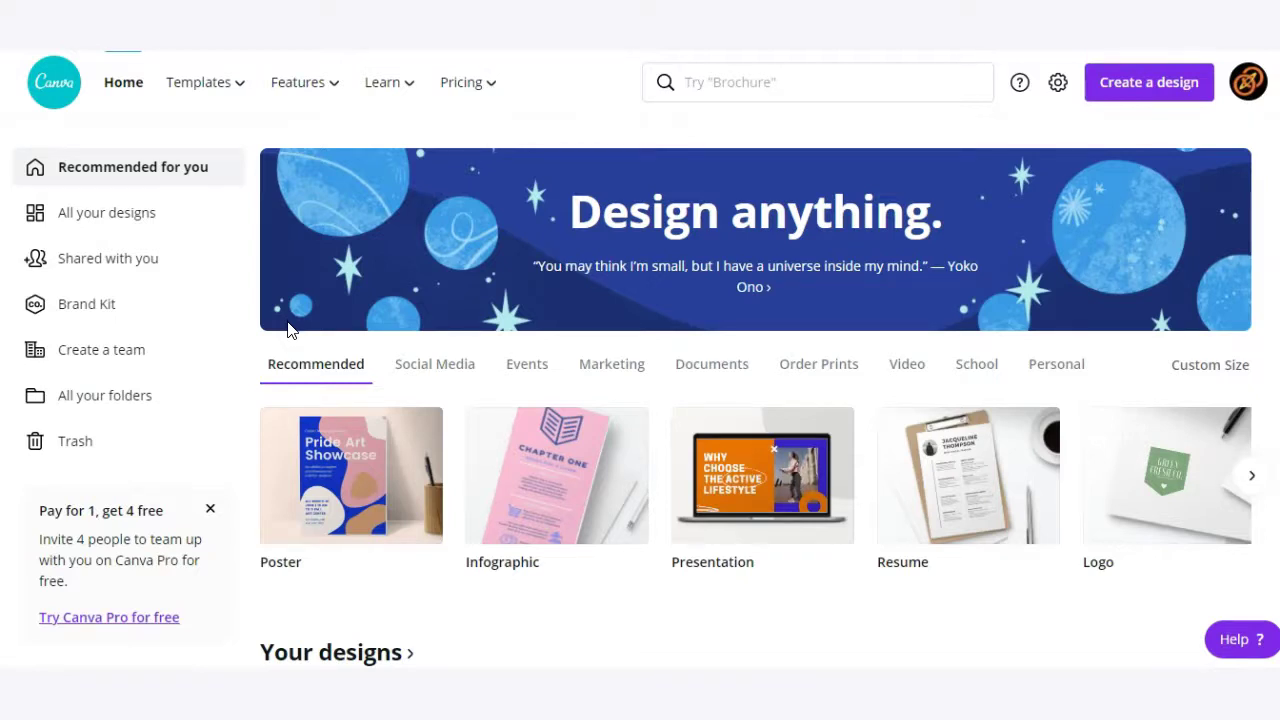
pyautogui.click(1138, 90)
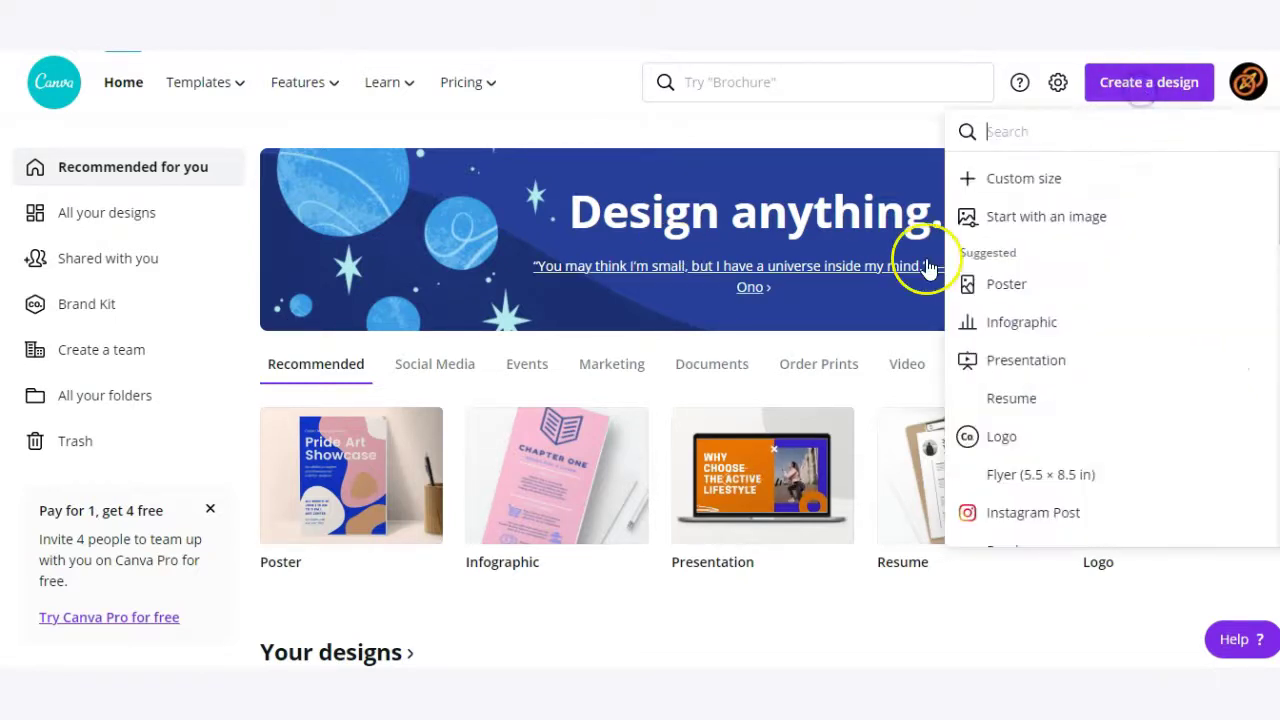
pyautogui.click(1040, 181)
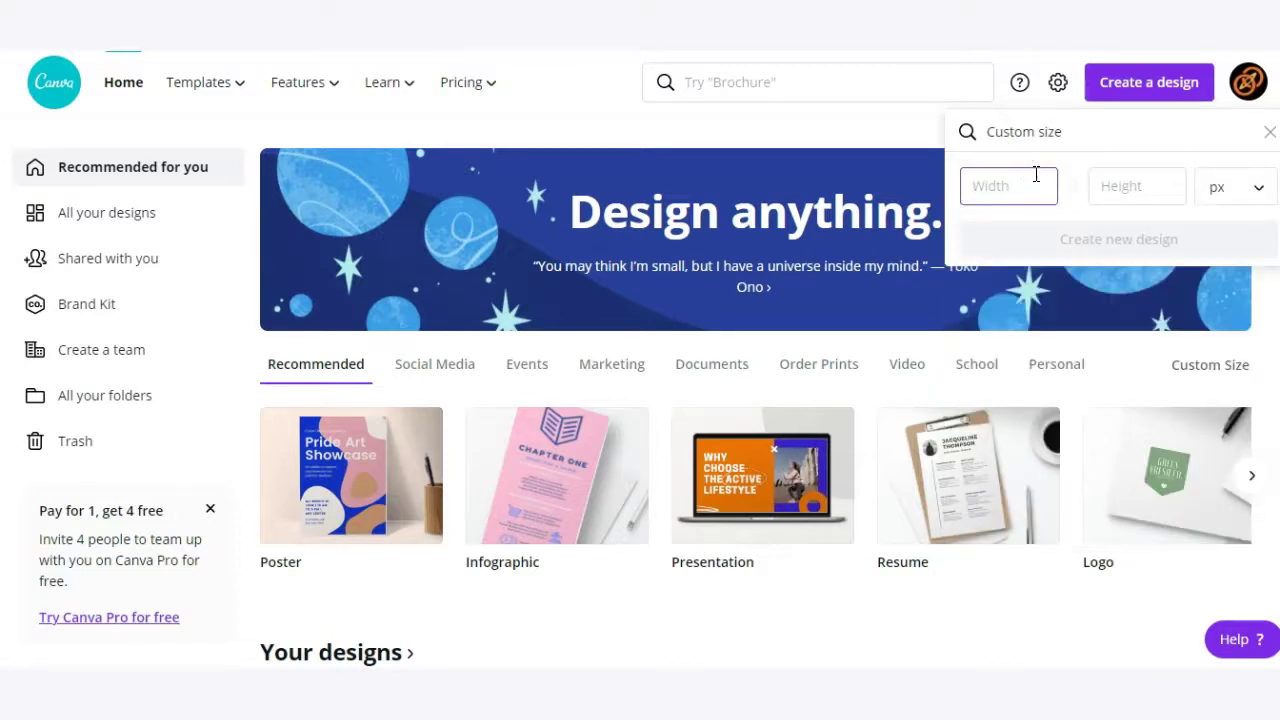
pyautogui.write('500')
pyautogui.click(1108, 183)
pyautogui.write('500')
pyautogui.press('Return')
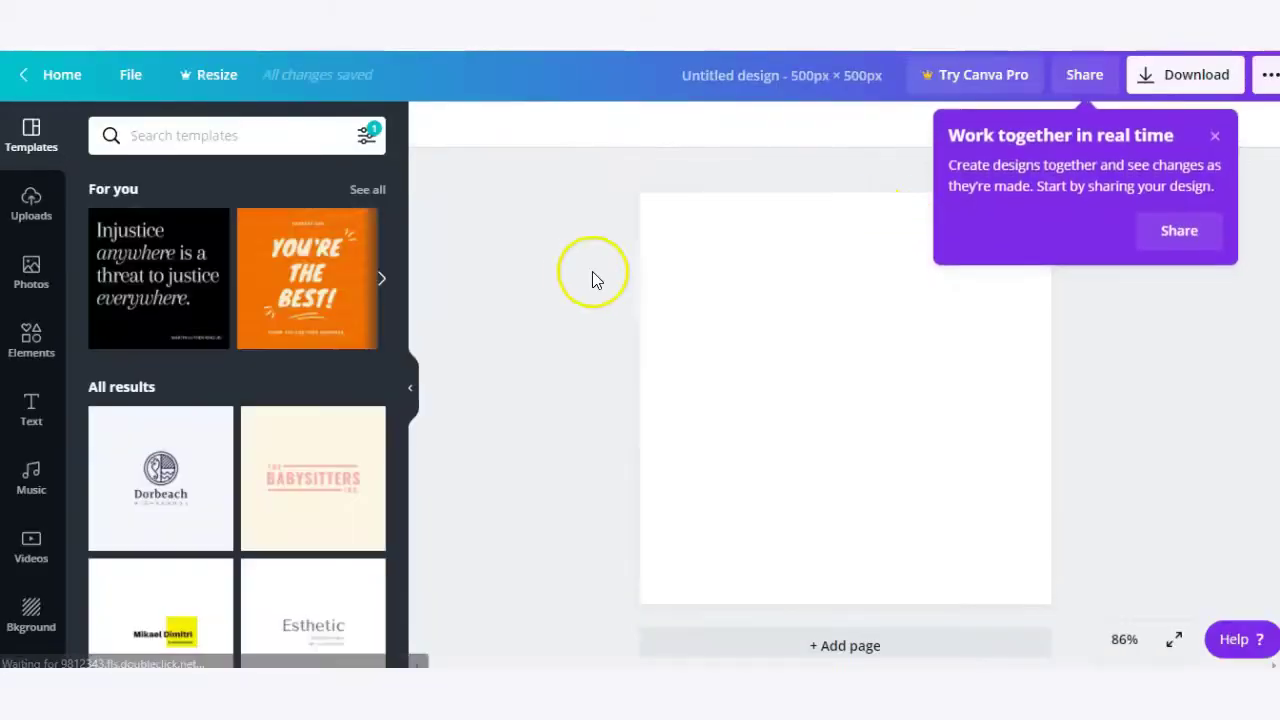
pyautogui.click(1215, 135)
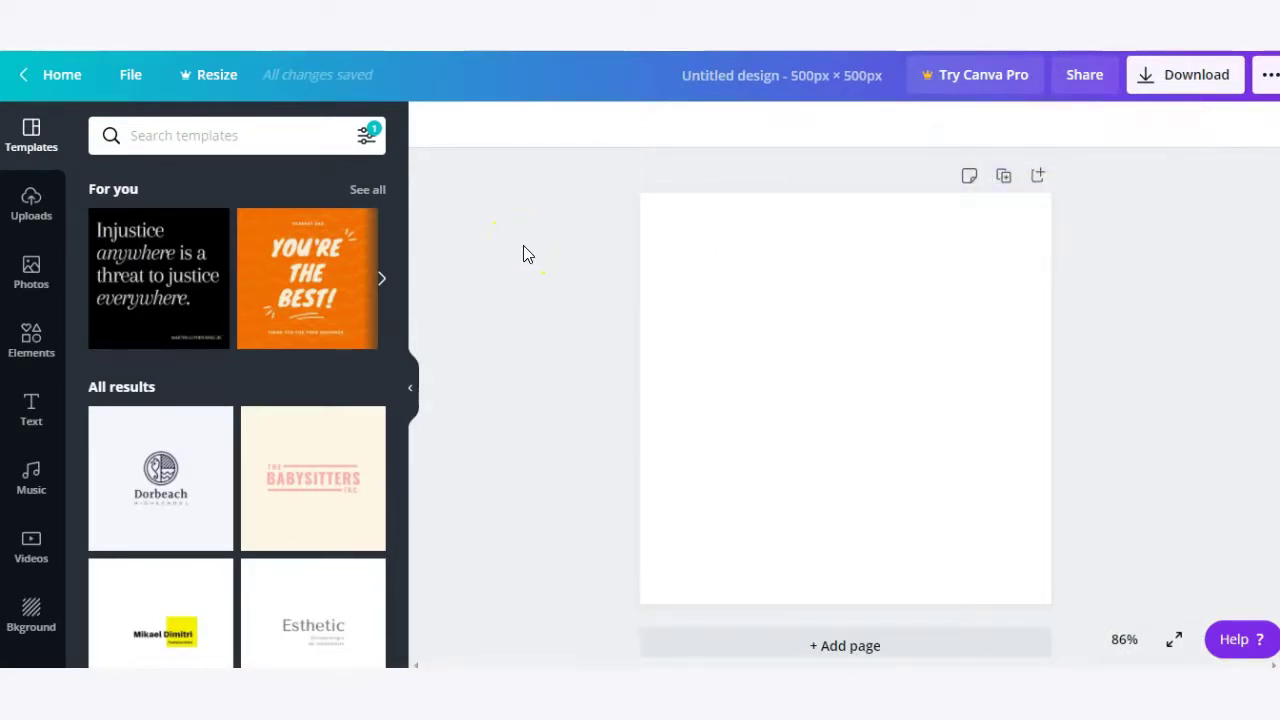
pyautogui.scroll(-2, 33, 458)
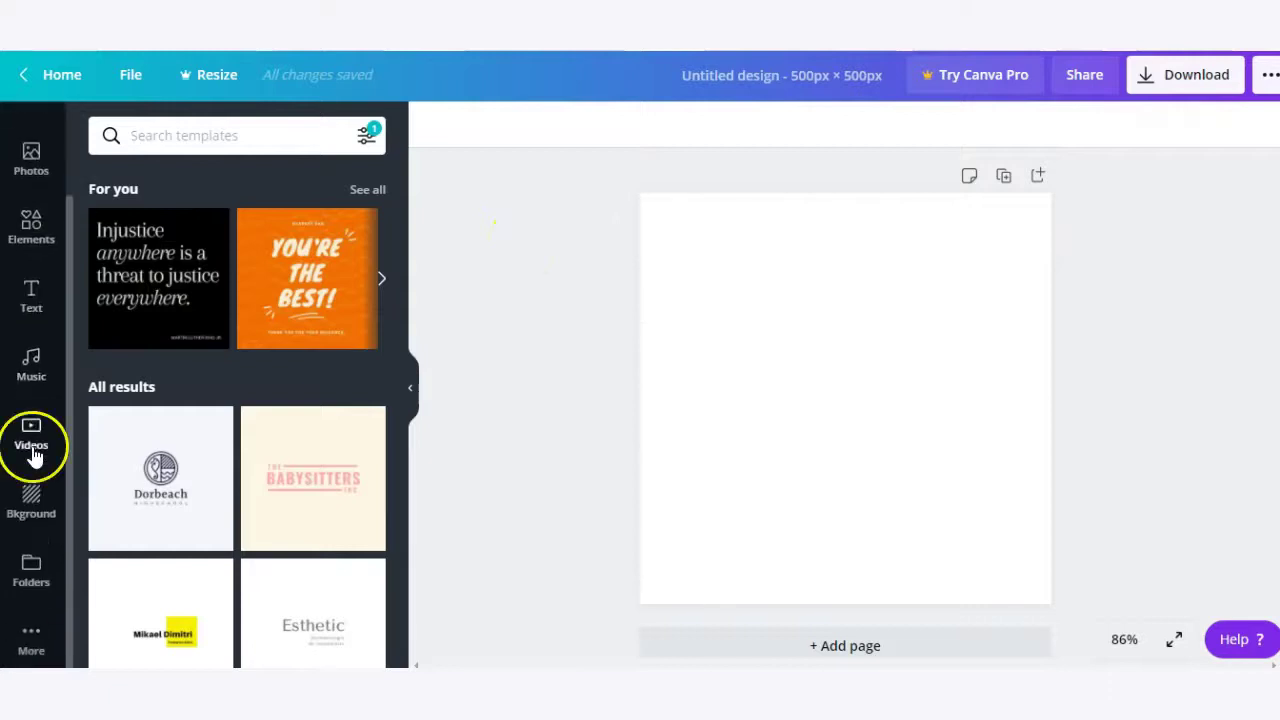
pyautogui.click(40, 634)
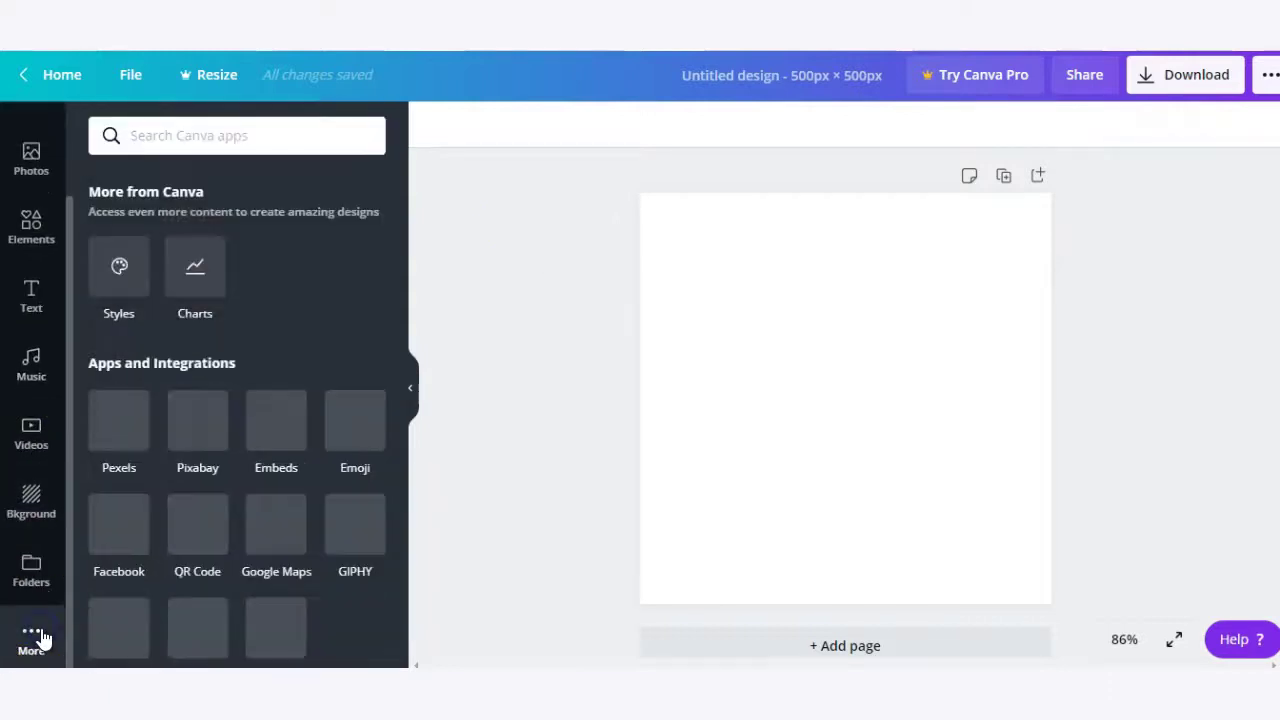
pyautogui.scroll(-1, 221, 470)
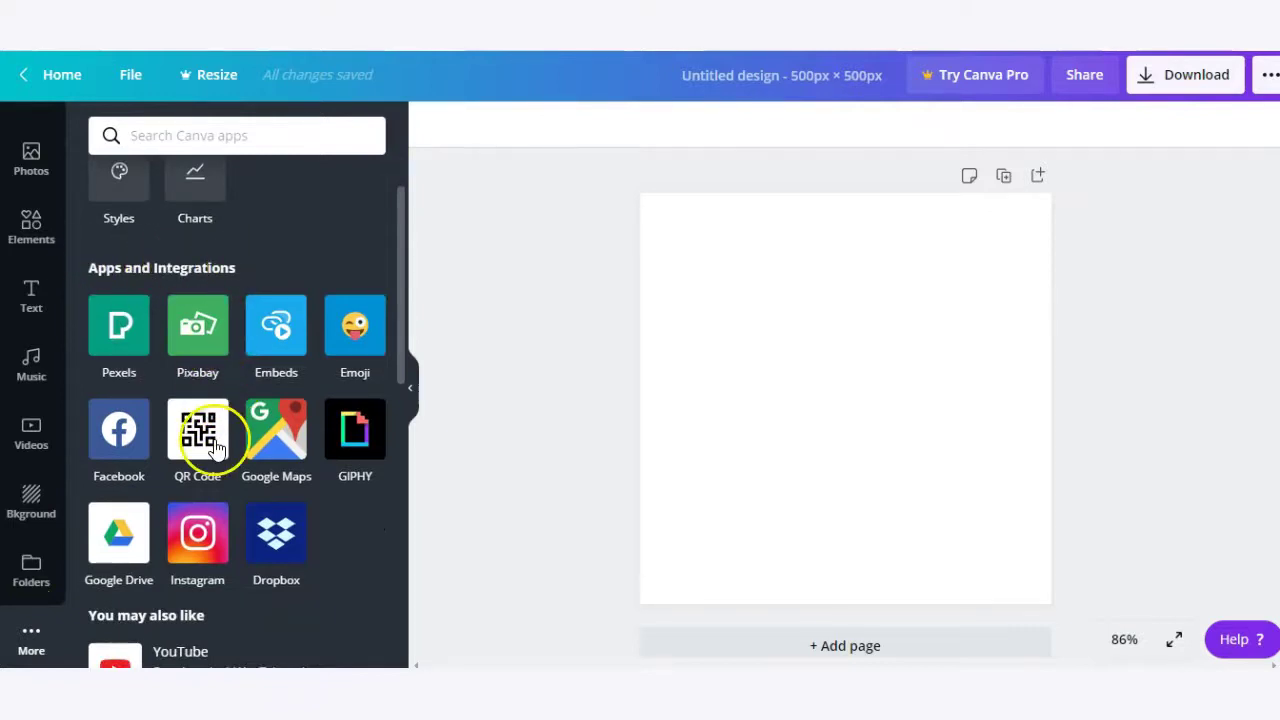
pyautogui.click(200, 432)
pyautogui.click(372, 262)
pyautogui.write('https://www.youtube.com/watch?v=8yog11u8HTe')
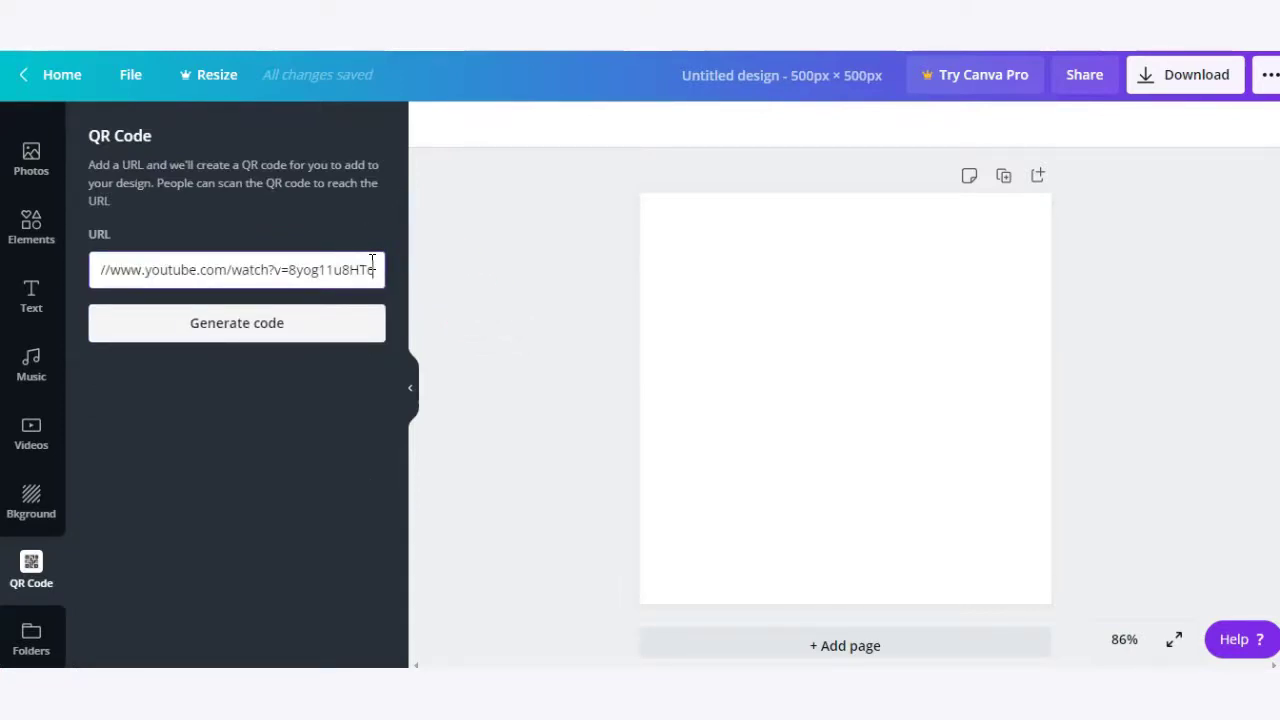
pyautogui.click(257, 334)
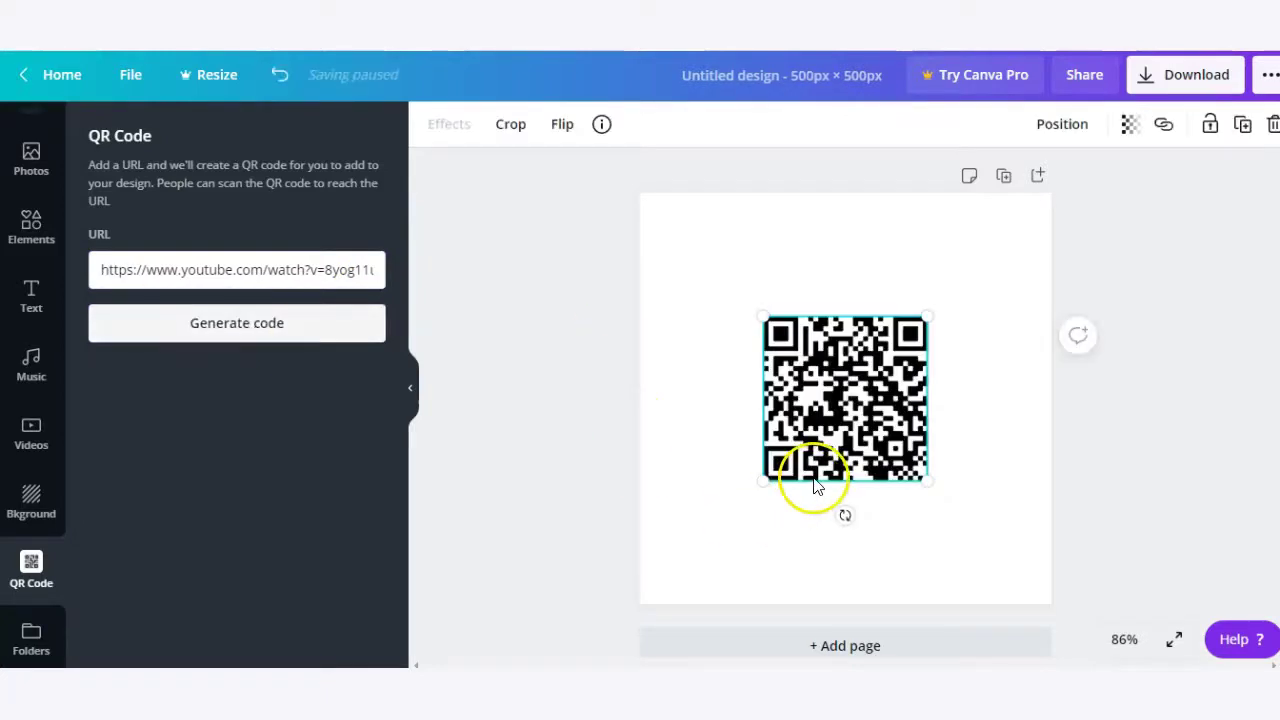
# - Enlarge the QR code to fill most of the page, centre it and deselect it
pyautogui.moveTo(765, 481); pyautogui.dragTo(830, 410)
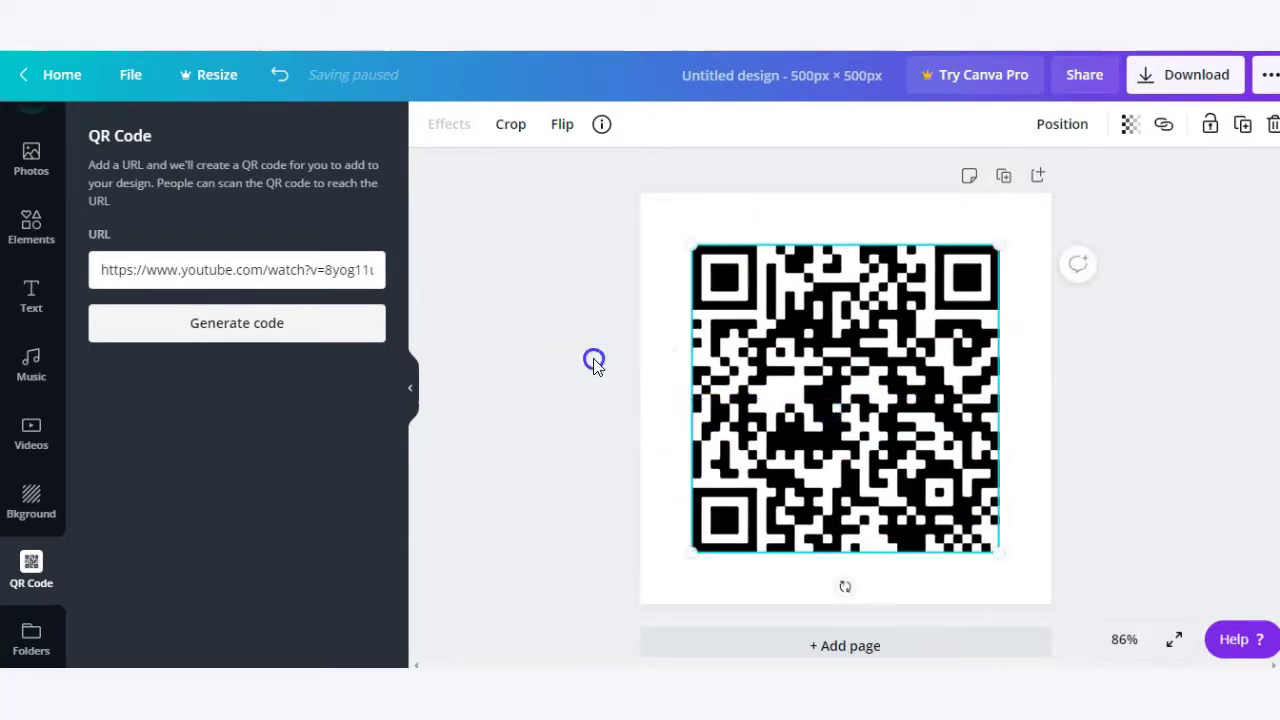
pyautogui.click(595, 360)
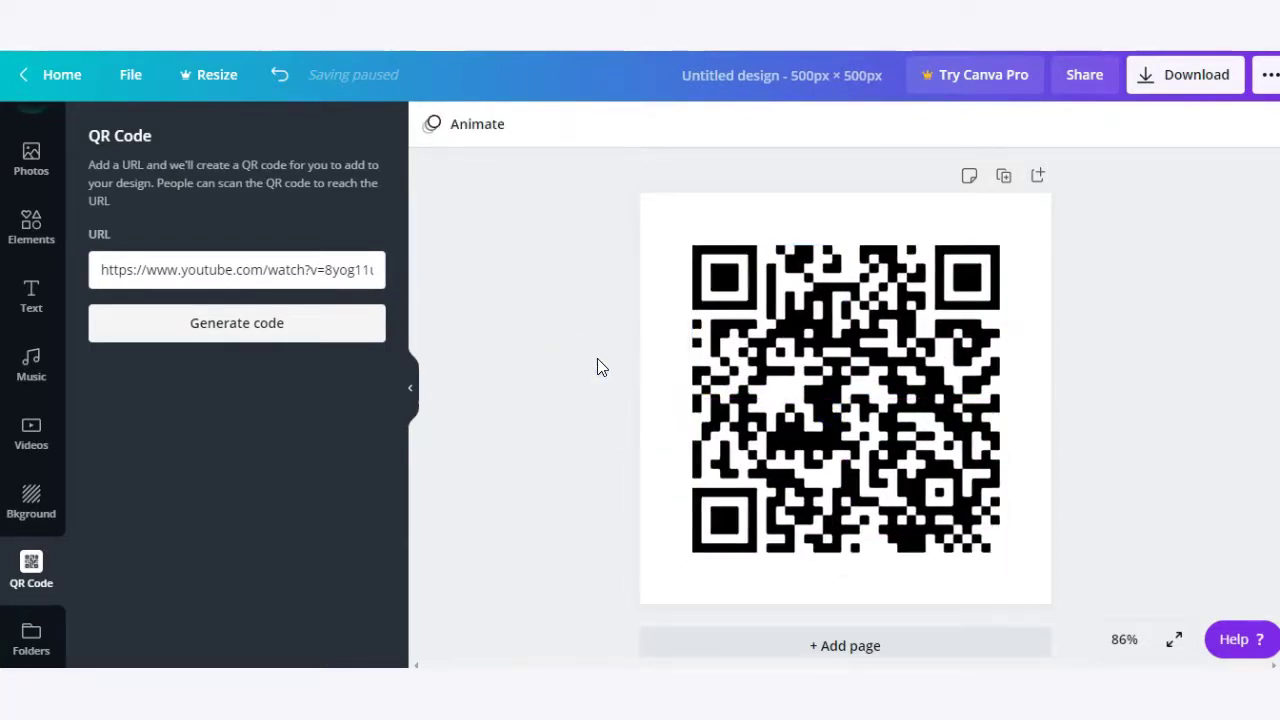